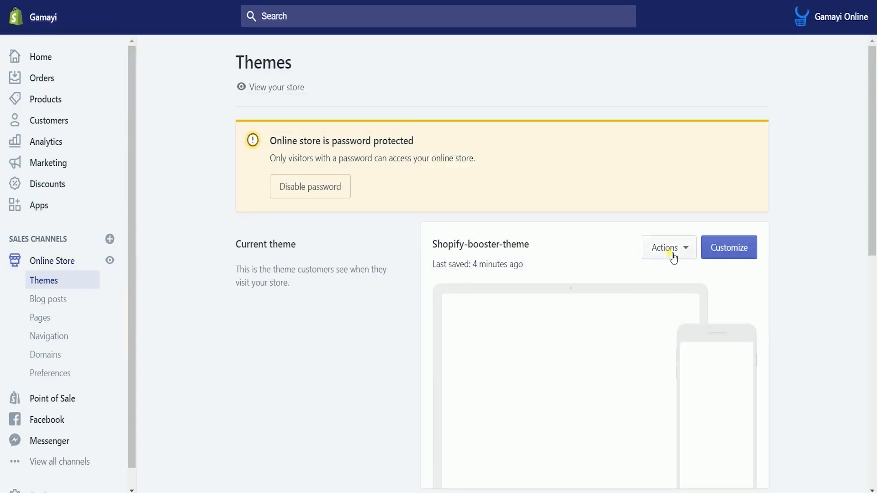
Open the Shopify-booster-theme code for editing and locate the closing </head> tag in theme.liquid
click(673, 257)
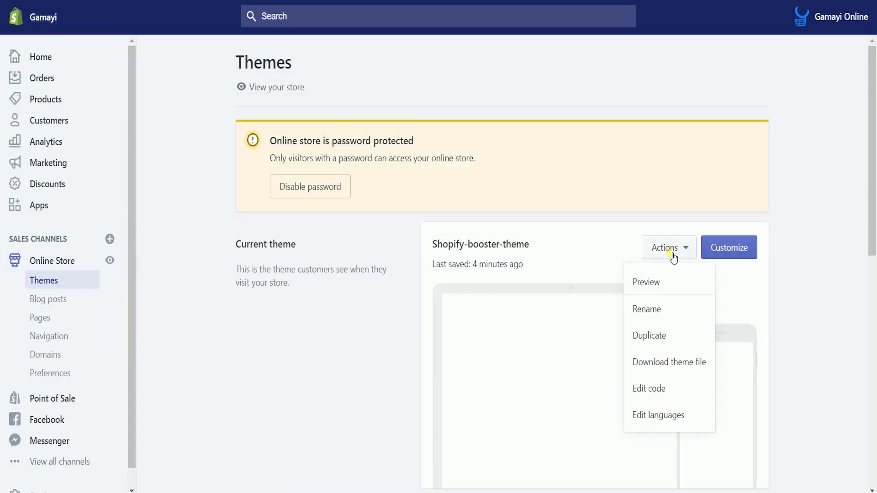
click(664, 395)
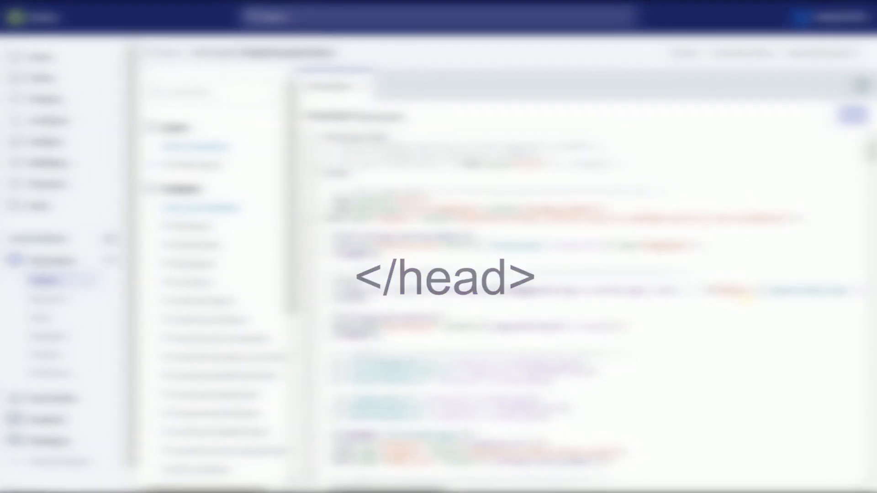
scroll(752, 302, down, 2)
scroll(752, 303, down, 7)
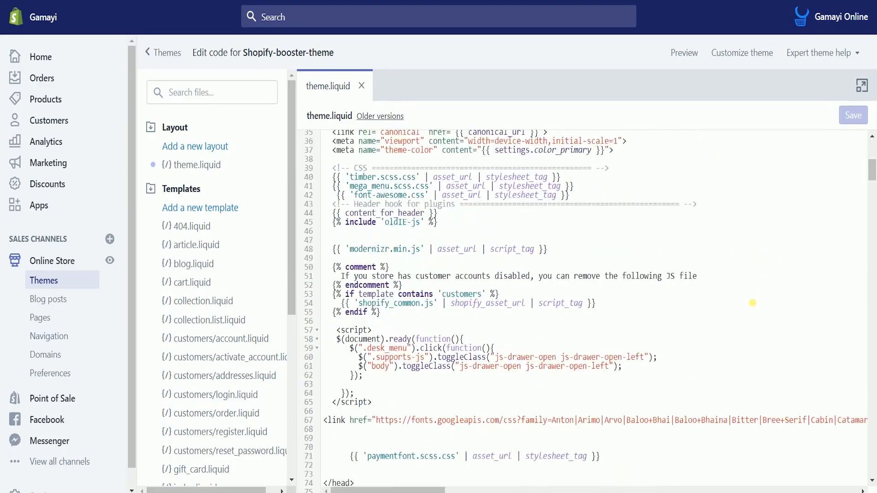
scroll(752, 302, down, 5)
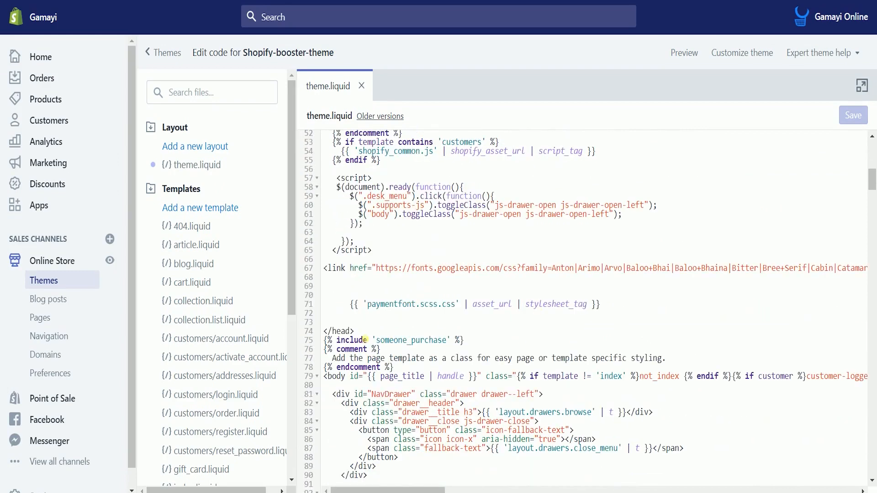
drag(355, 331, 323, 332)
Insert blank lines above the closing </head> tag in theme.liquid to make room for the tracking code
click(362, 319)
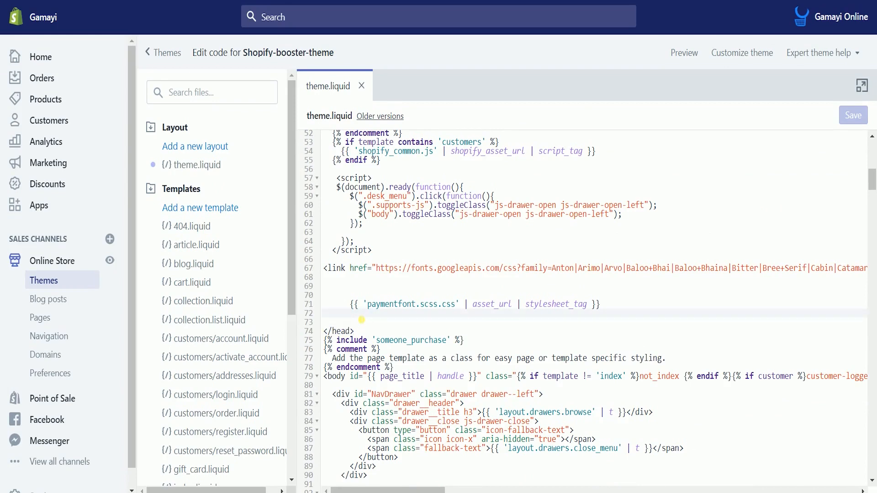
key(Return)
key(Return)
key(Up)
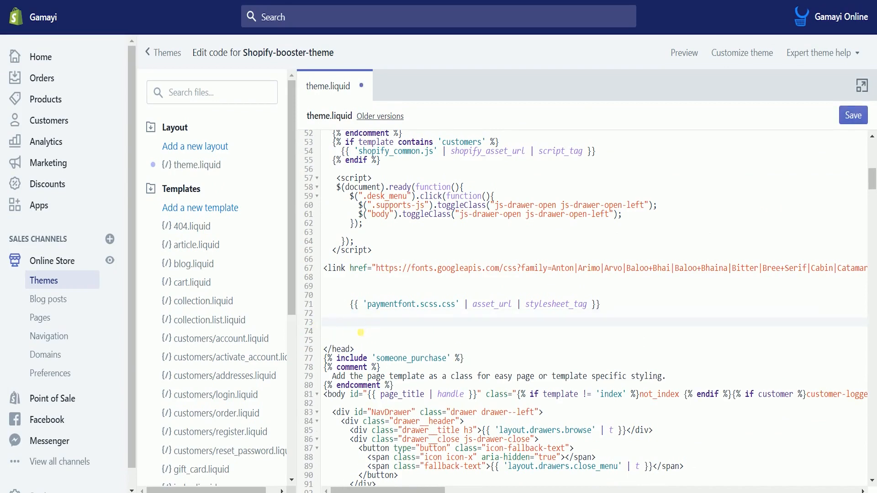
click(345, 334)
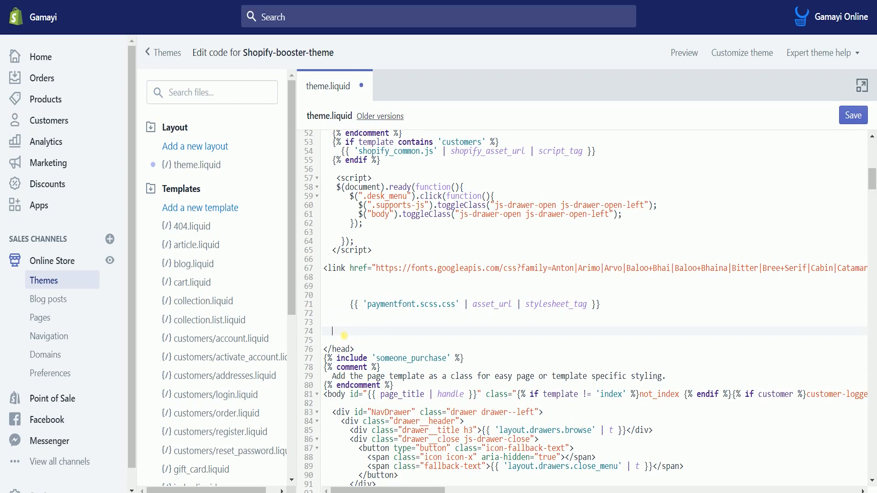
key(Return)
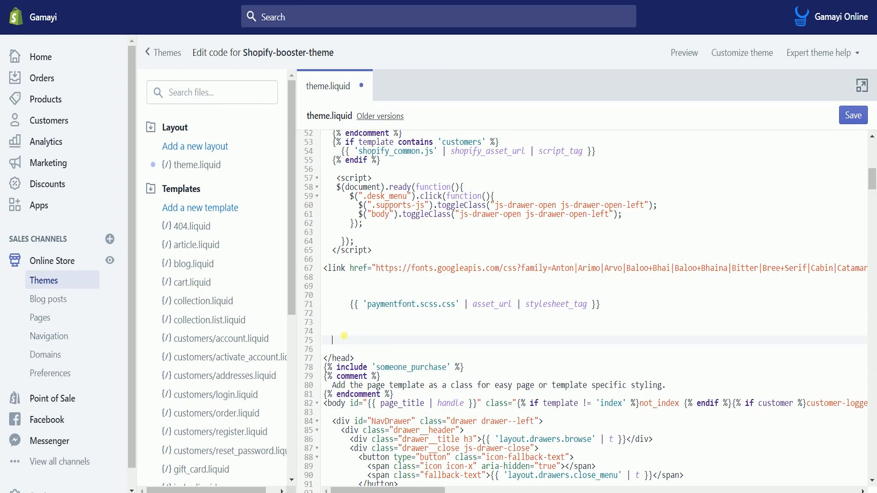
key(Up)
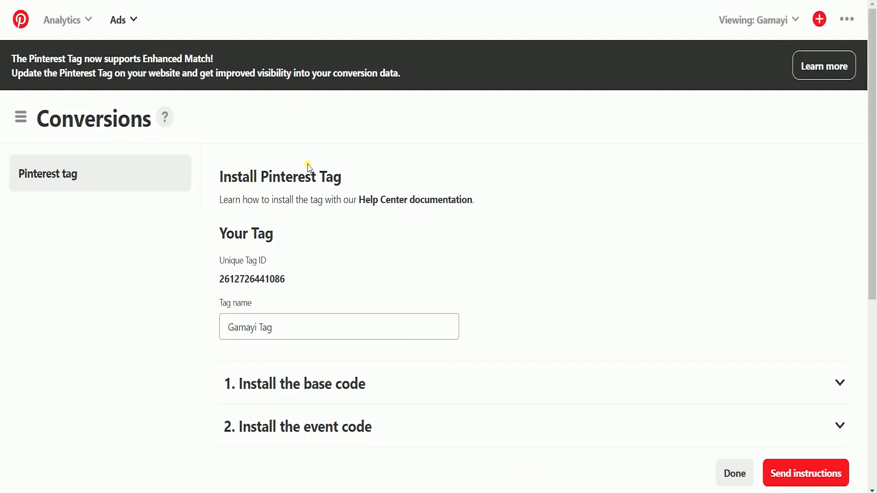
Switch to Pinterest Ads and open the Gamayi Tag from the Conversions page
click(132, 20)
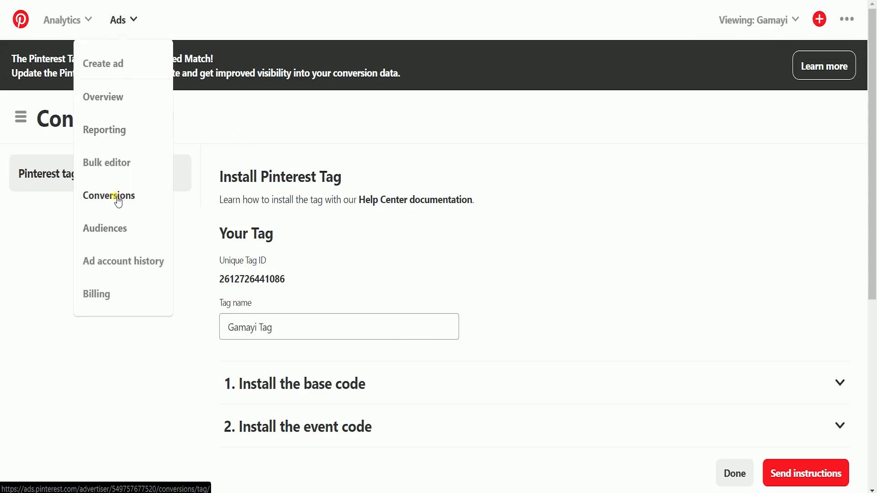
click(118, 199)
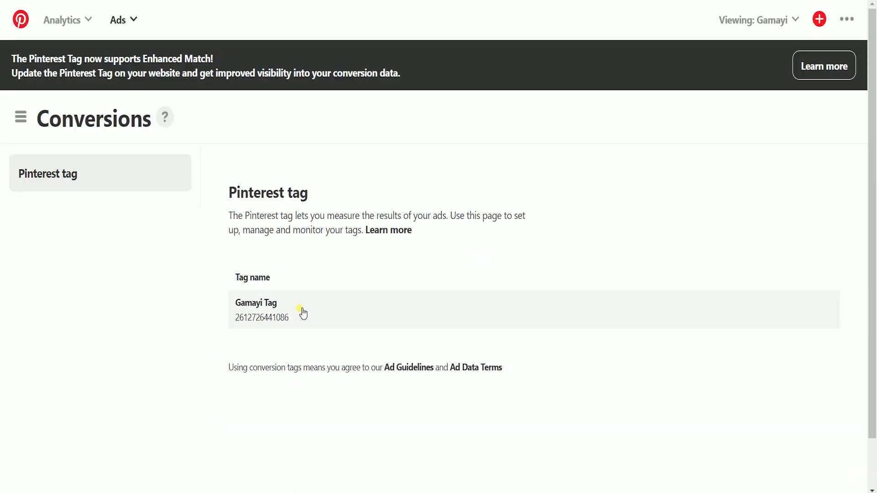
click(303, 314)
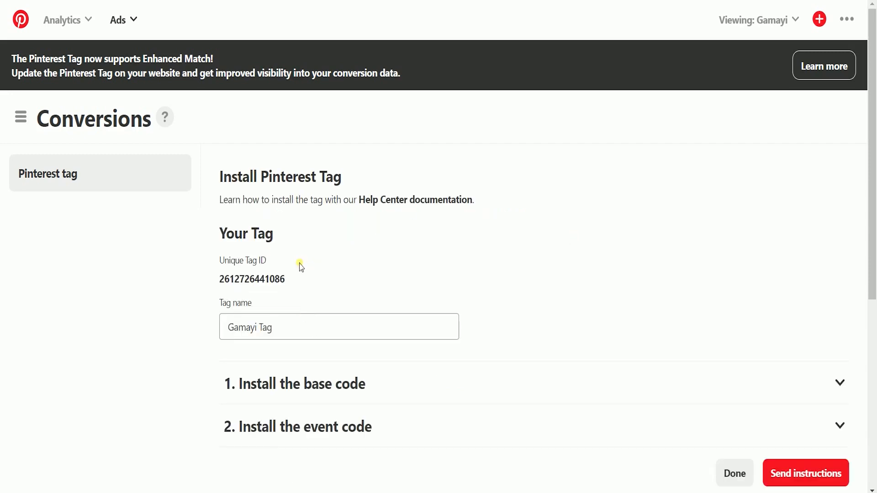
Expand the base code installation section and copy the Pinterest tag base code
scroll(715, 198, down, 3)
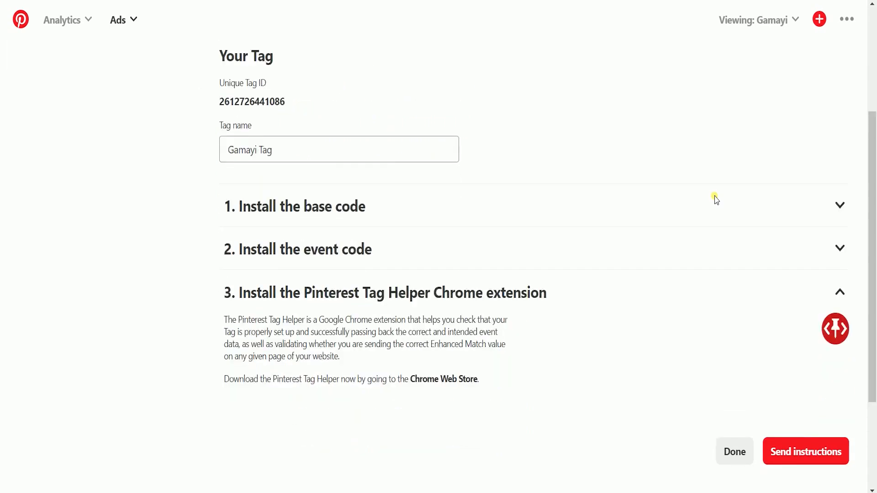
click(605, 191)
scroll(603, 228, down, 3)
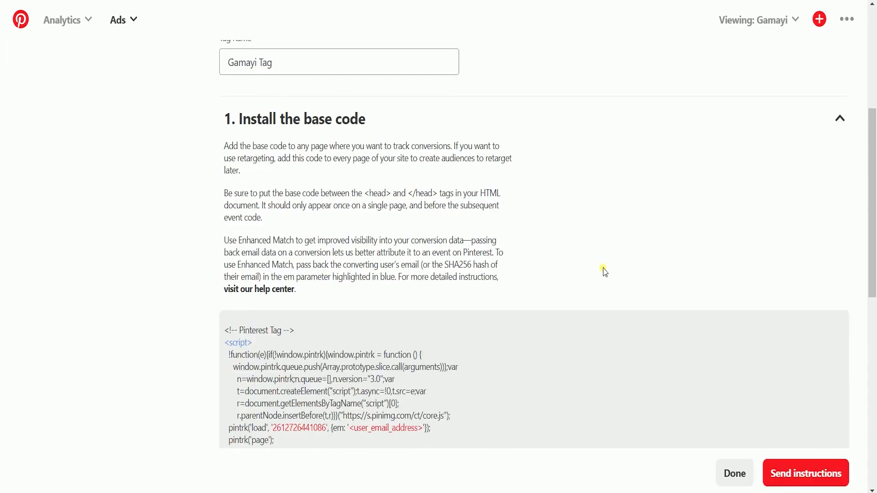
scroll(293, 151, down, 2)
scroll(294, 151, up, 1)
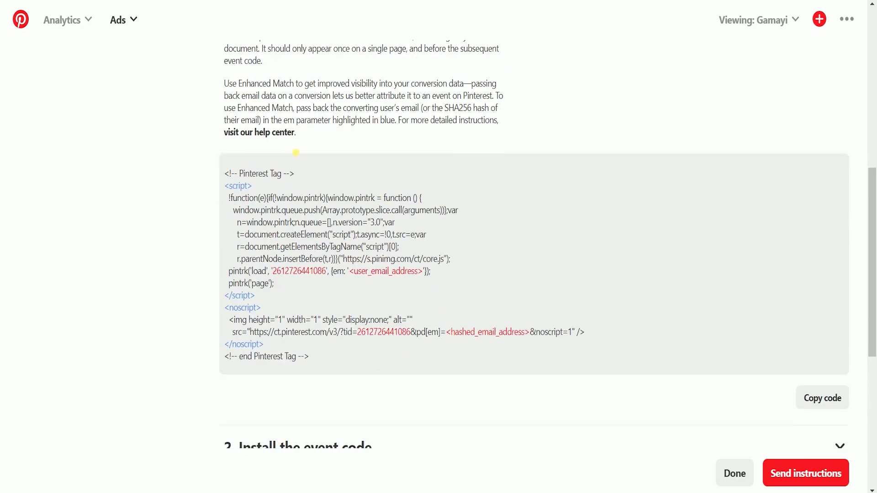
scroll(293, 151, down, 1)
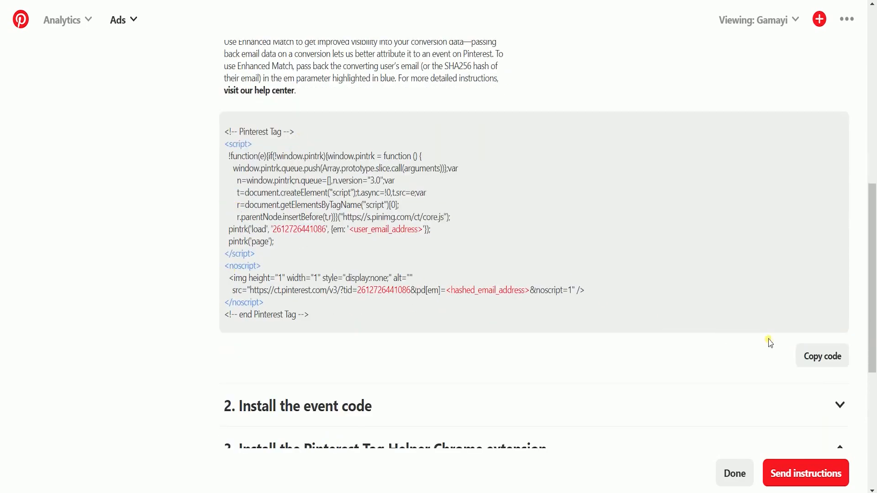
click(818, 360)
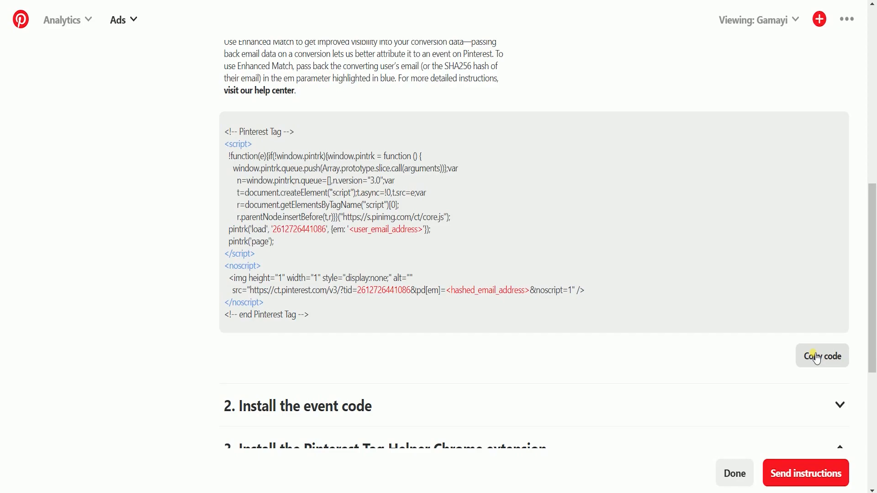
Return to Shopify, paste the Pinterest base code above the closing </head> tag in theme.liquid, and save the file
key(ctrl+Tab)
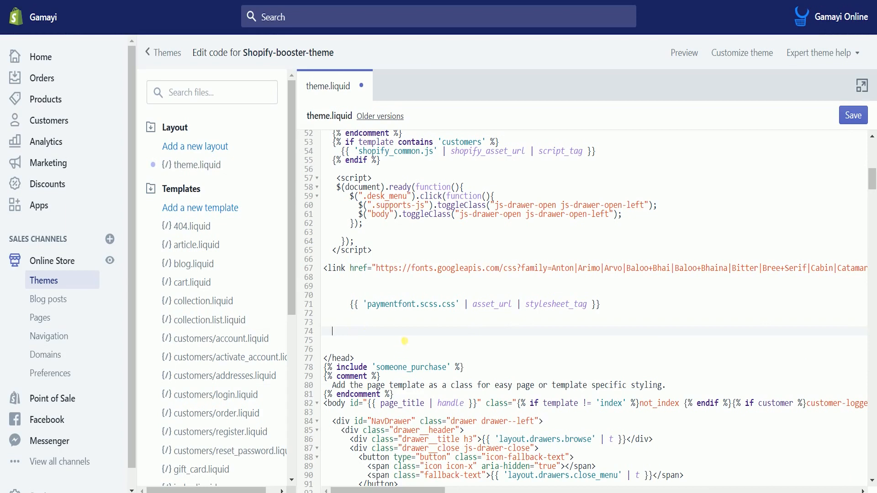
key(ctrl+v)
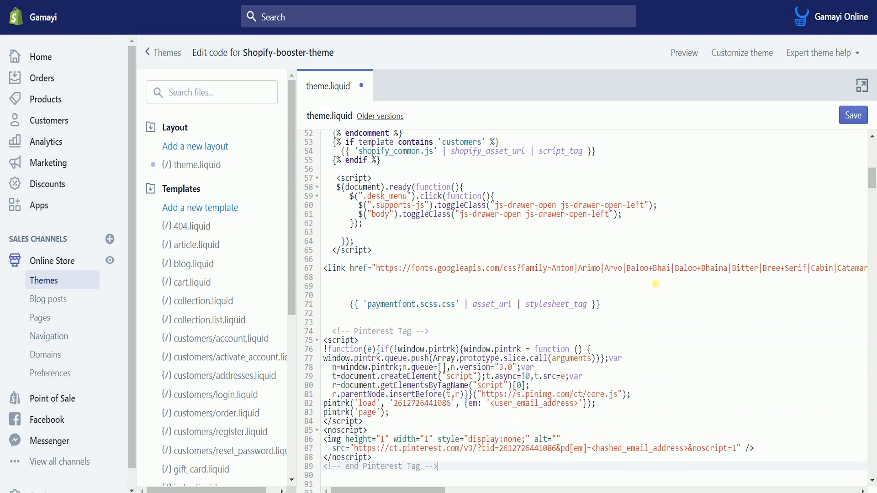
scroll(655, 282, down, 3)
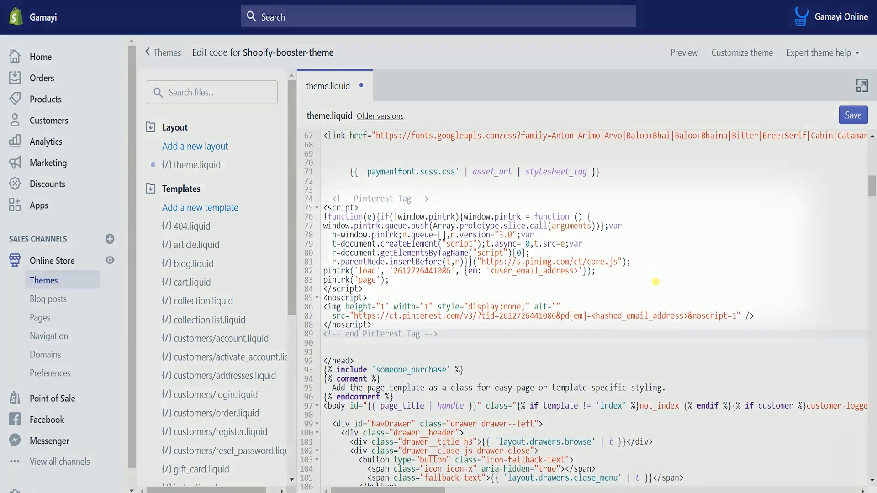
key(Down)
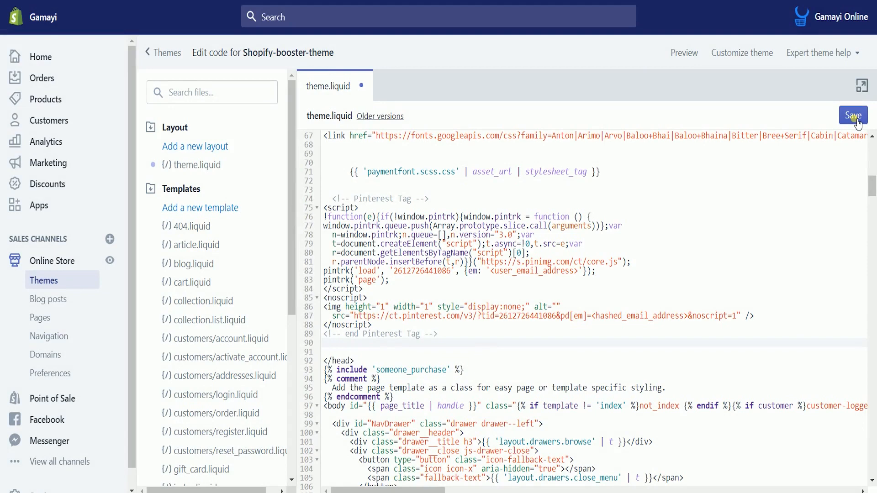
click(857, 121)
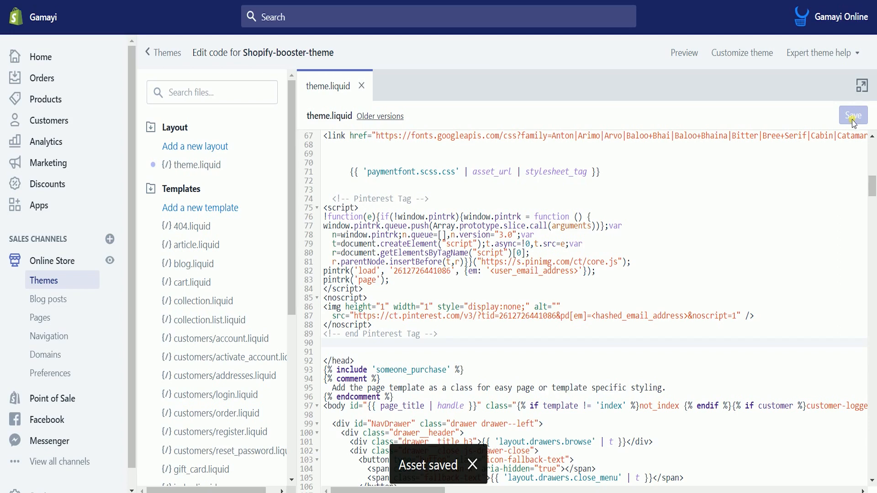
Switch back to Pinterest and expand the event code section to examine its instructions and the Checkout event code
key(ctrl+Tab)
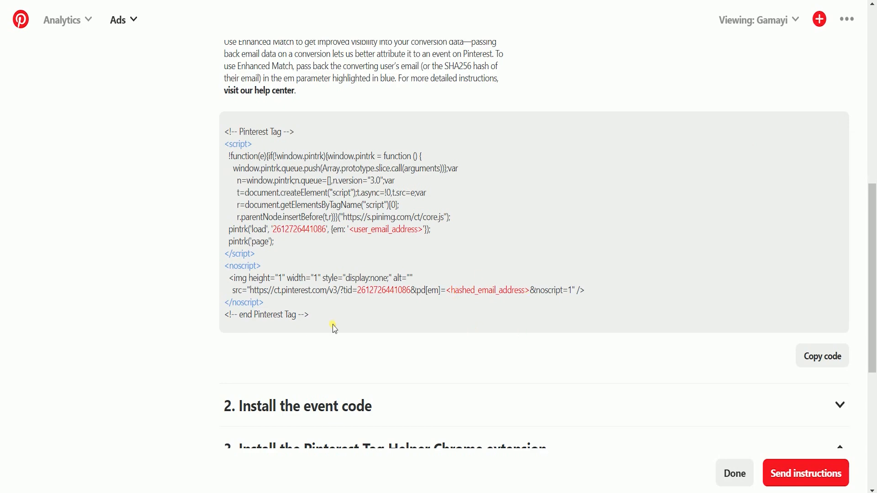
scroll(372, 358, down, 4)
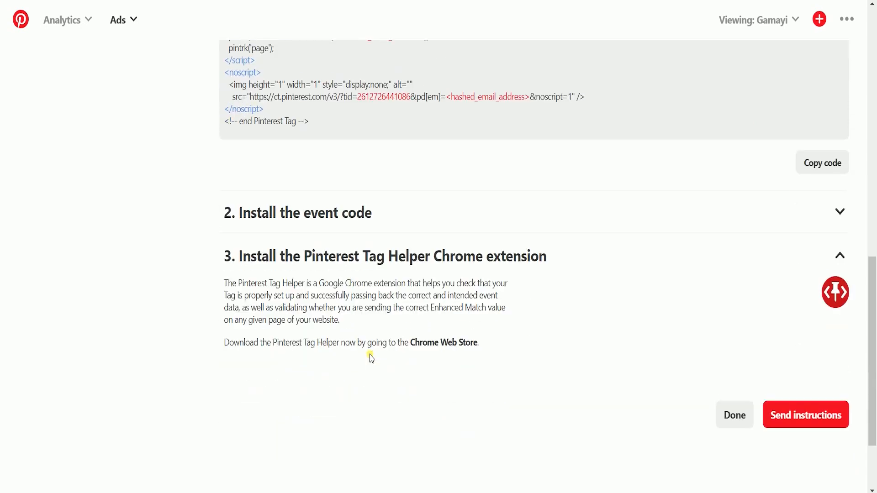
click(840, 208)
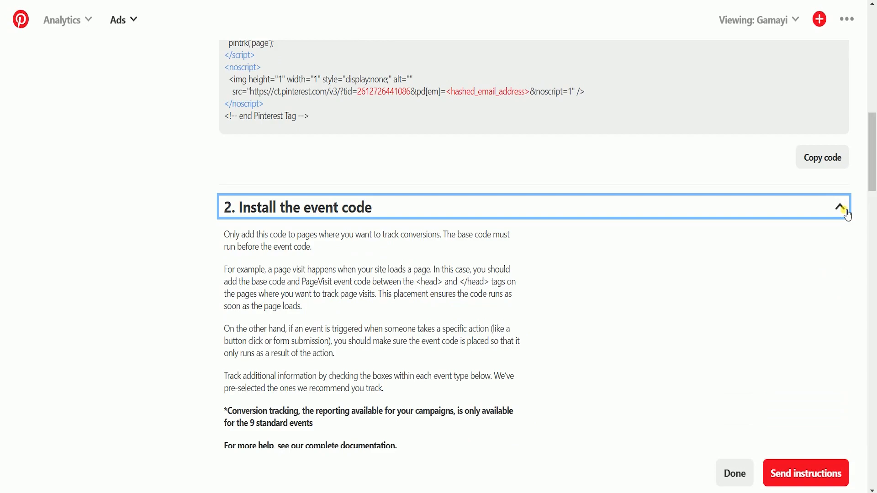
click(754, 264)
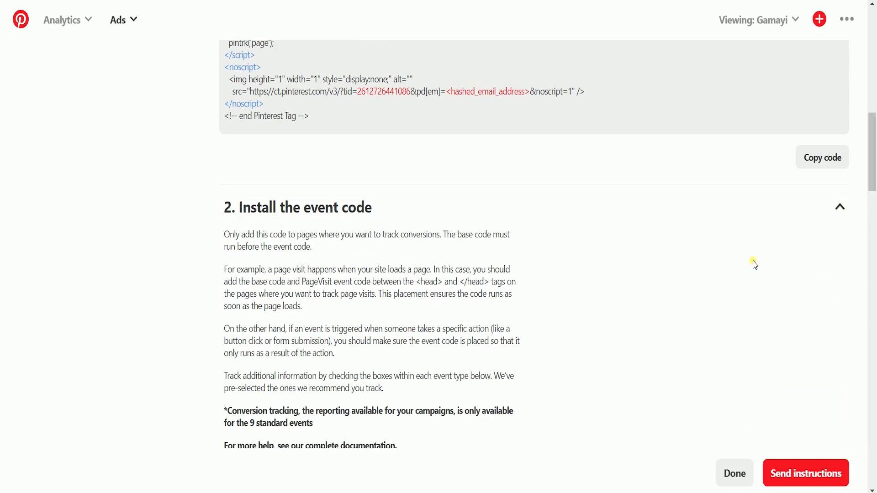
scroll(755, 264, down, 4)
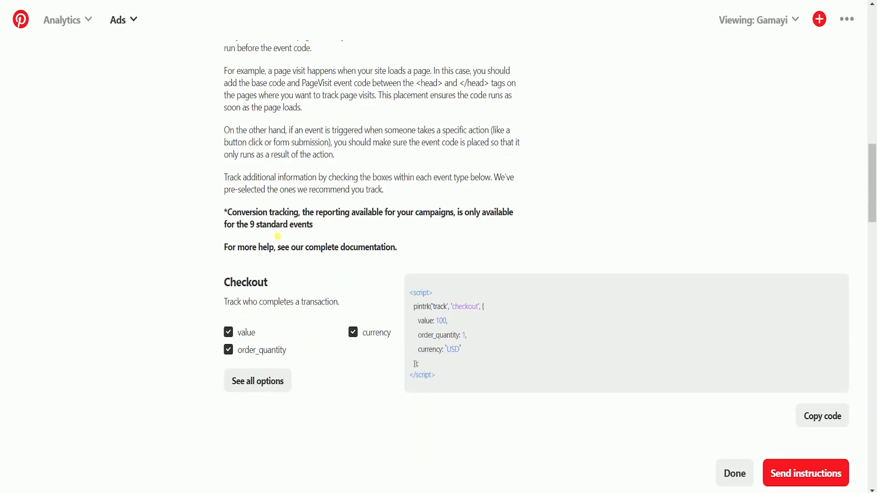
scroll(177, 394, up, 1)
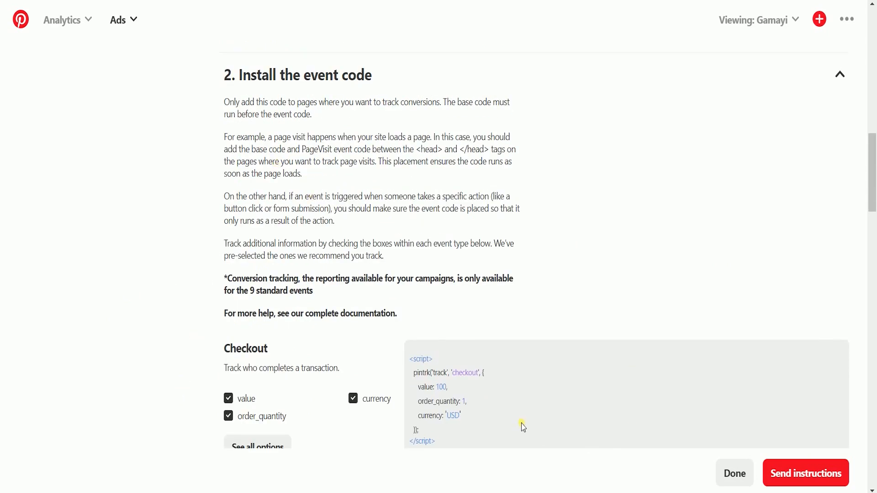
scroll(523, 427, down, 3)
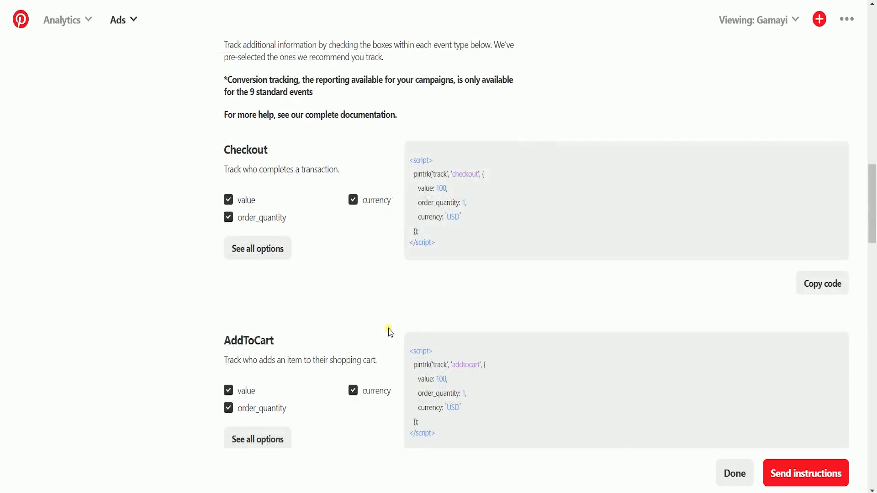
Show all Checkout event options and try adding order_id and product_name to the event code, then clear both
click(265, 249)
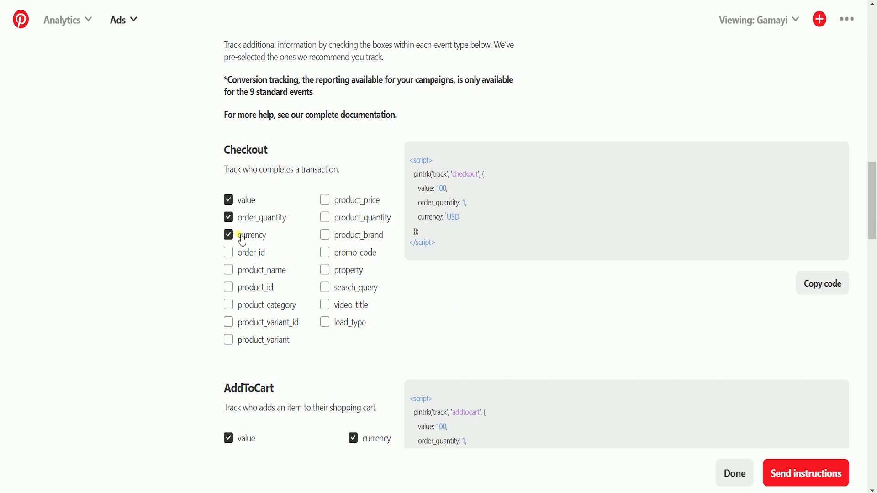
click(228, 252)
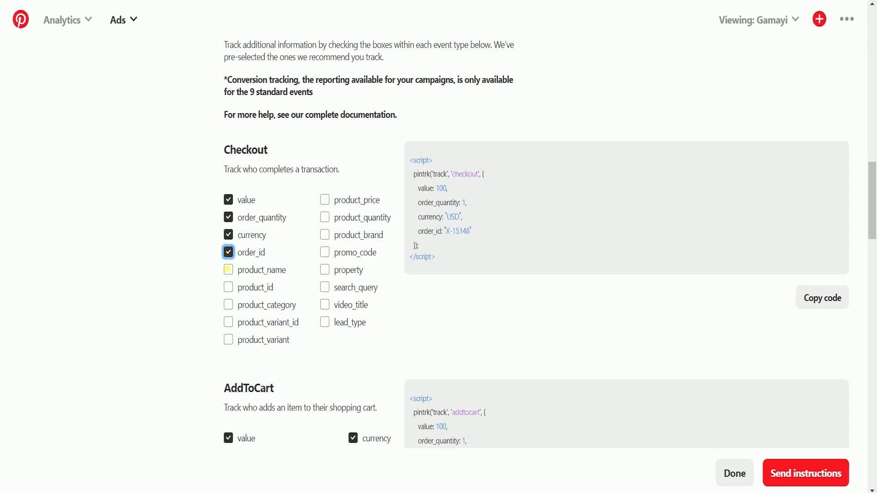
click(235, 276)
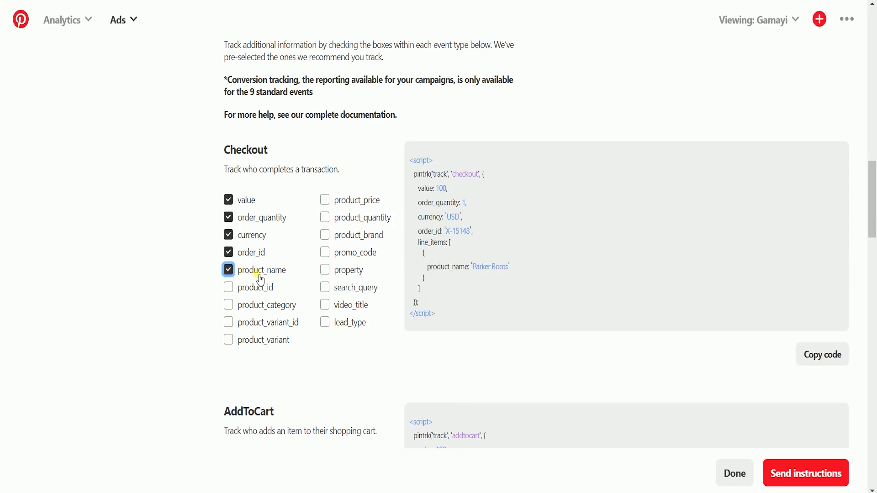
click(230, 270)
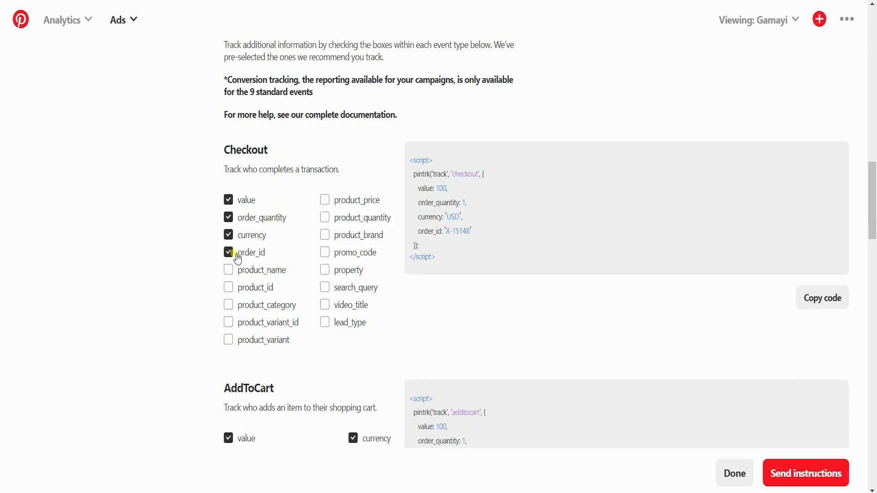
click(229, 252)
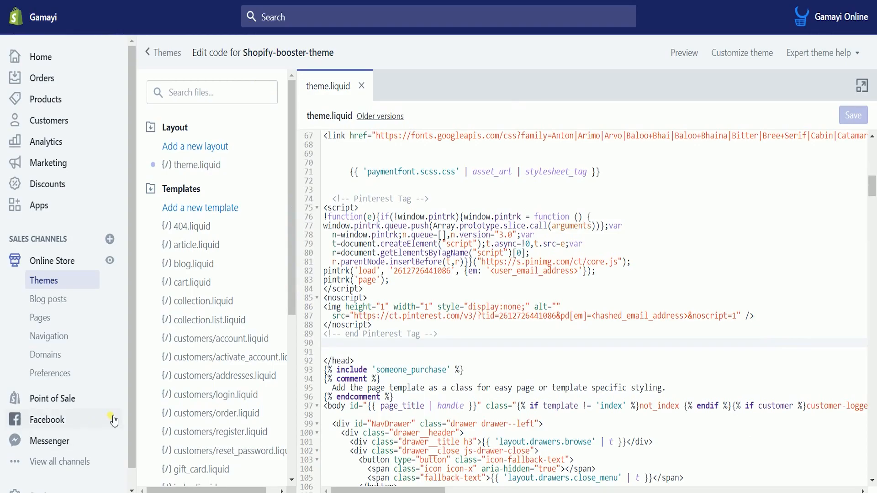
Leave the theme code editor and open the store's Checkout settings
scroll(45, 438, down, 1)
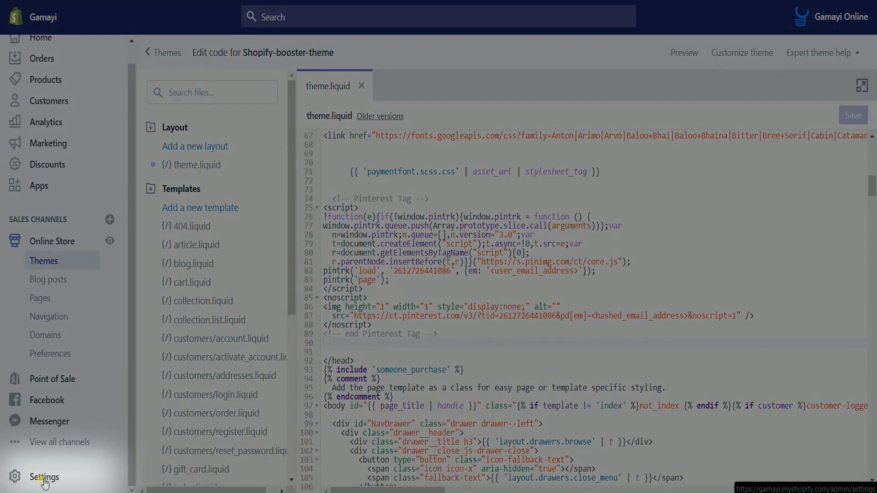
click(43, 478)
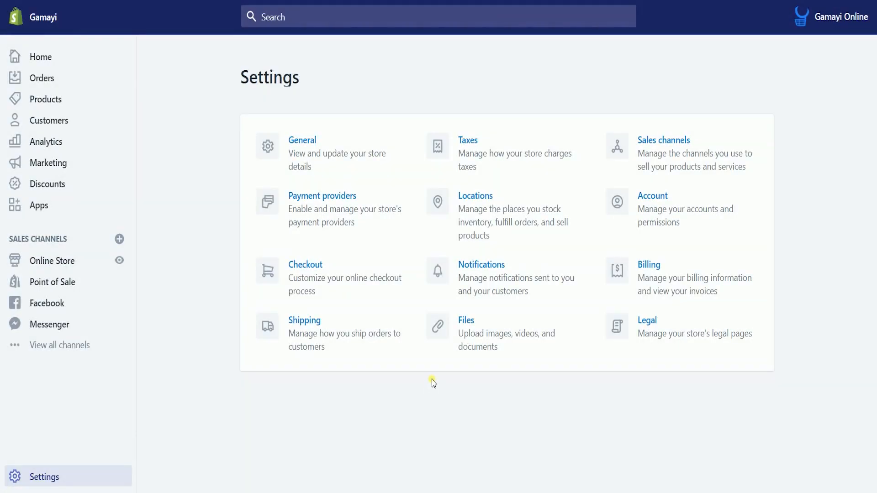
click(343, 276)
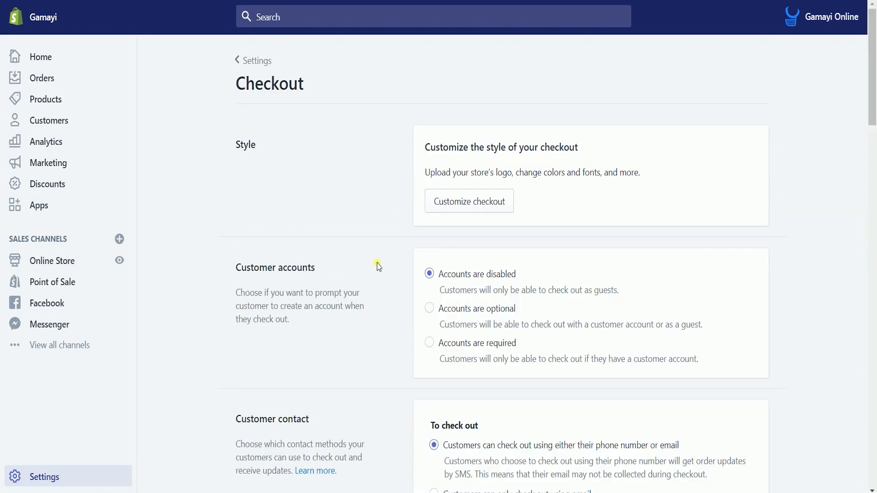
Paste the copied Pinterest Checkout event code into the Additional scripts field under order processing and save the checkout settings
scroll(377, 266, down, 13)
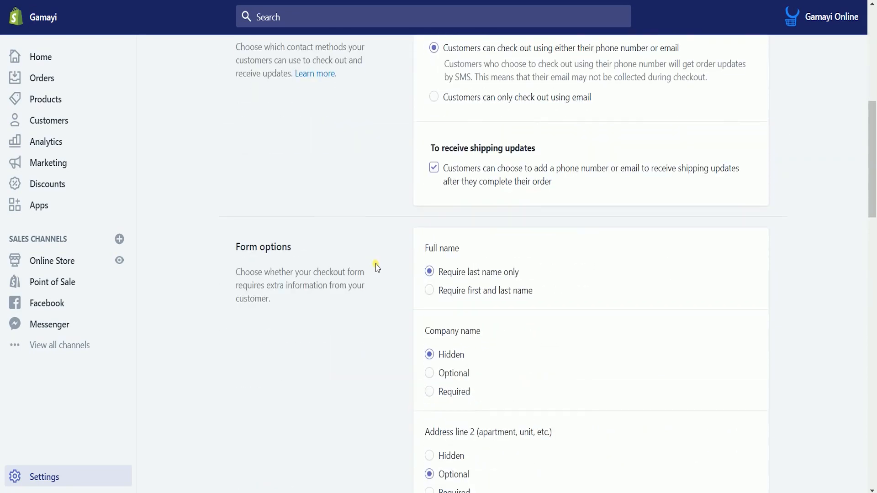
scroll(377, 267, down, 15)
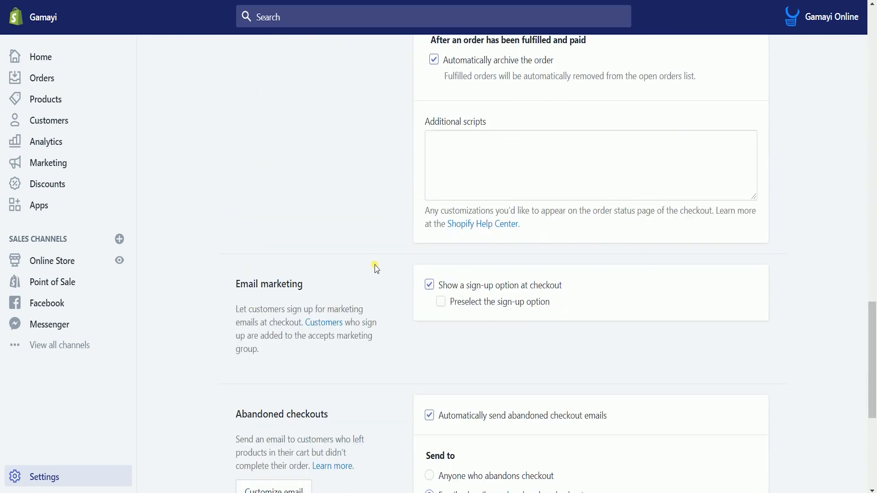
scroll(377, 266, up, 4)
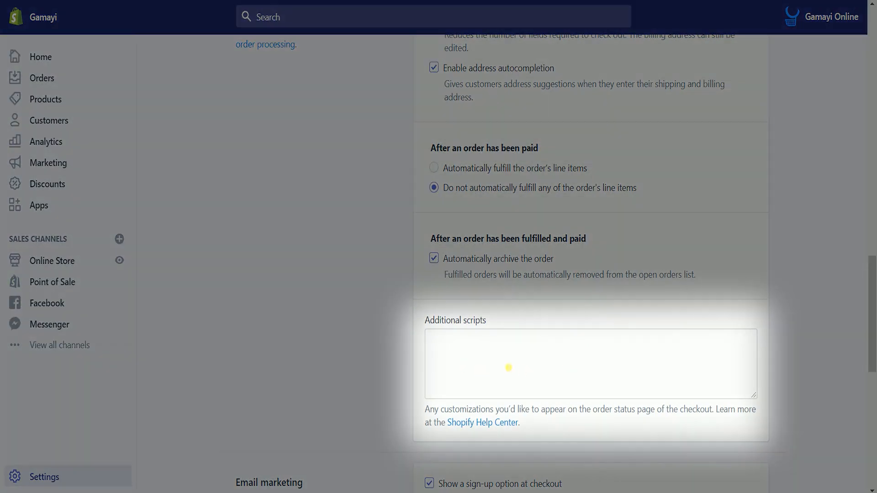
click(509, 368)
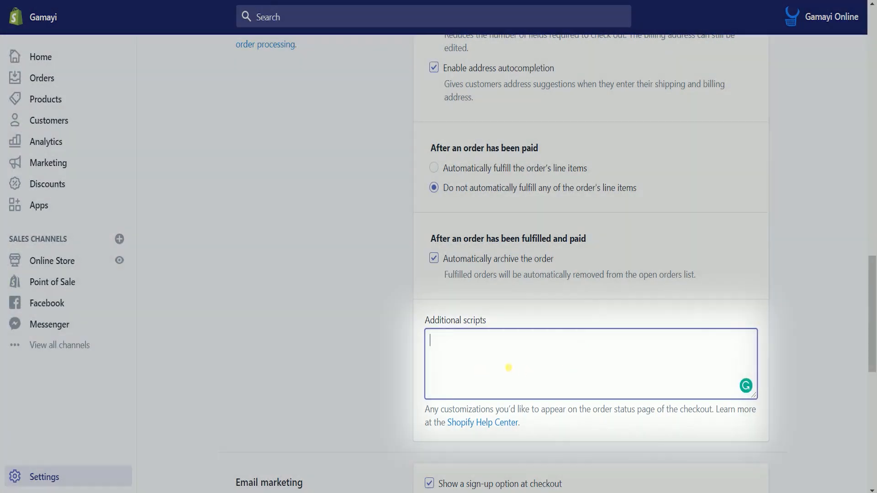
key(ctrl+v)
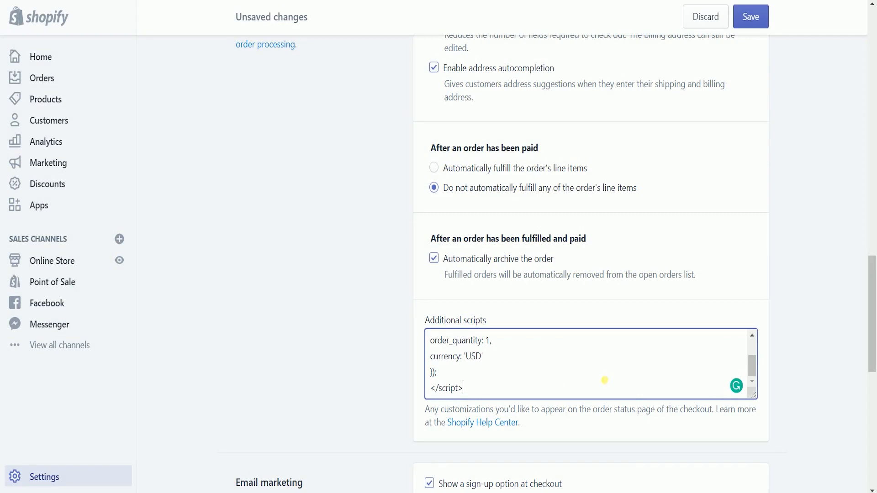
click(752, 19)
click(752, 19)
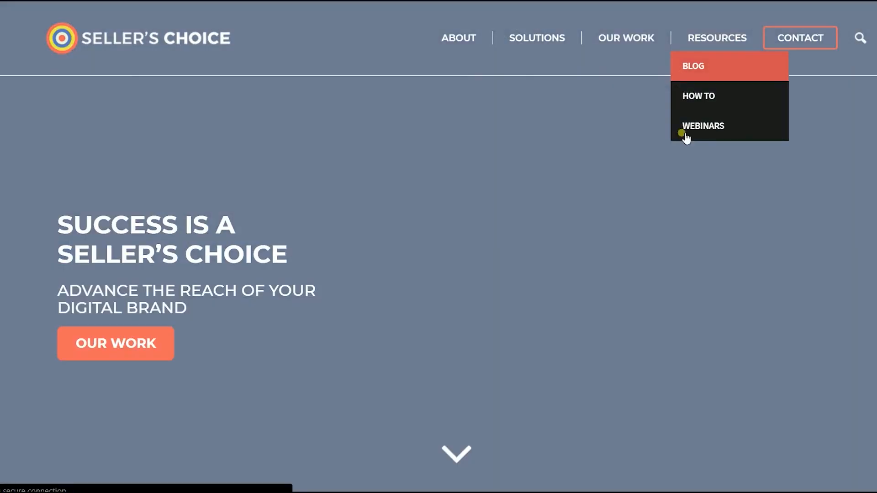
Look through the How To, Webinars and Blog pages of the Seller's Choice website
click(695, 96)
scroll(673, 164, down, 3)
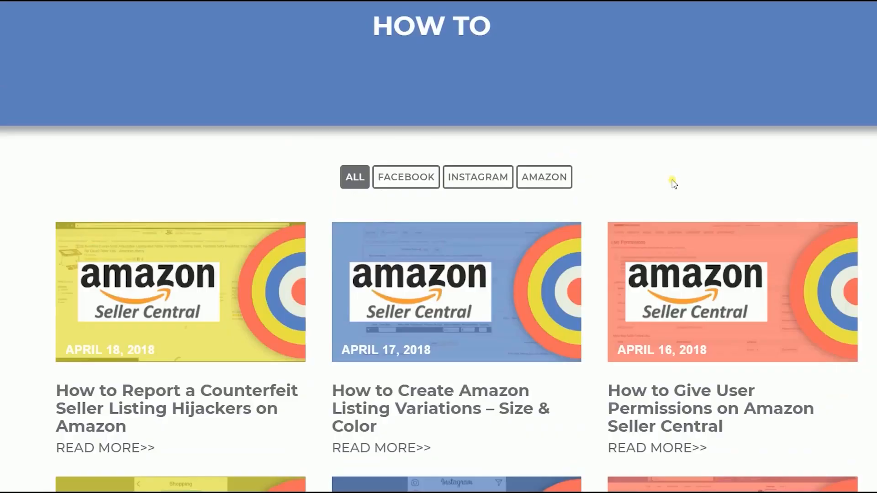
scroll(673, 182, up, 3)
mouse_move(749, 39)
click(714, 128)
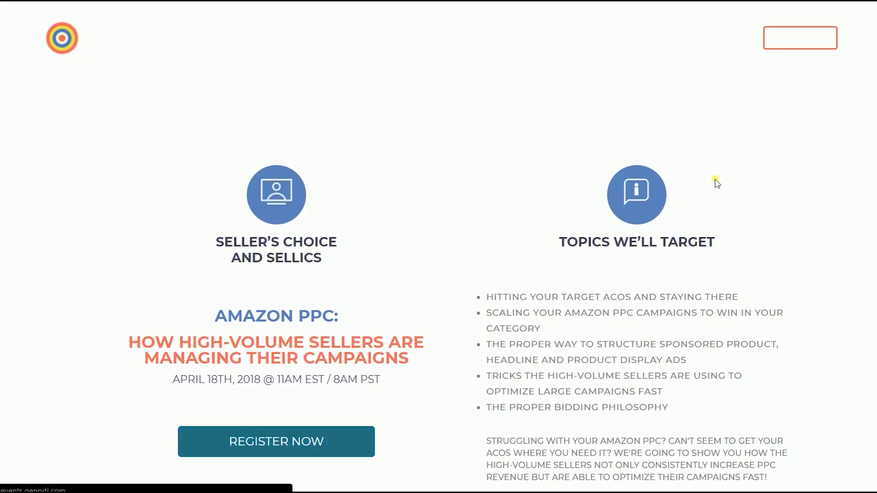
scroll(717, 184, down, 6)
scroll(717, 184, up, 7)
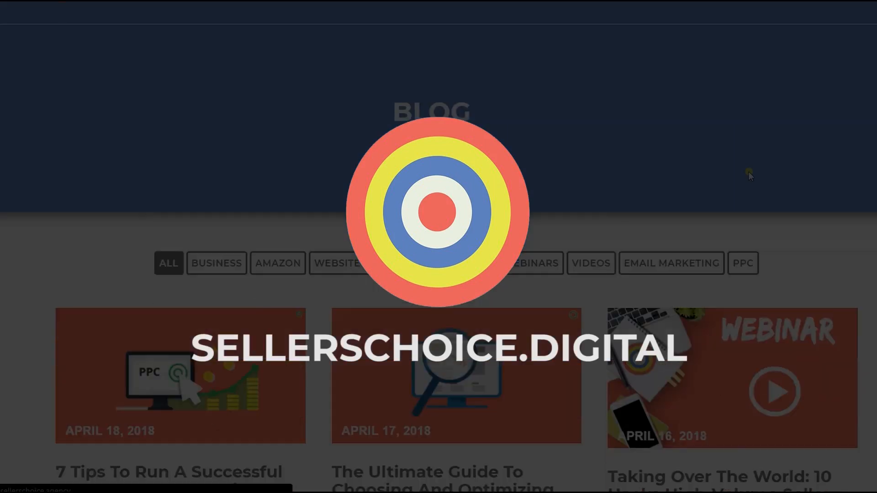
scroll(749, 171, down, 12)
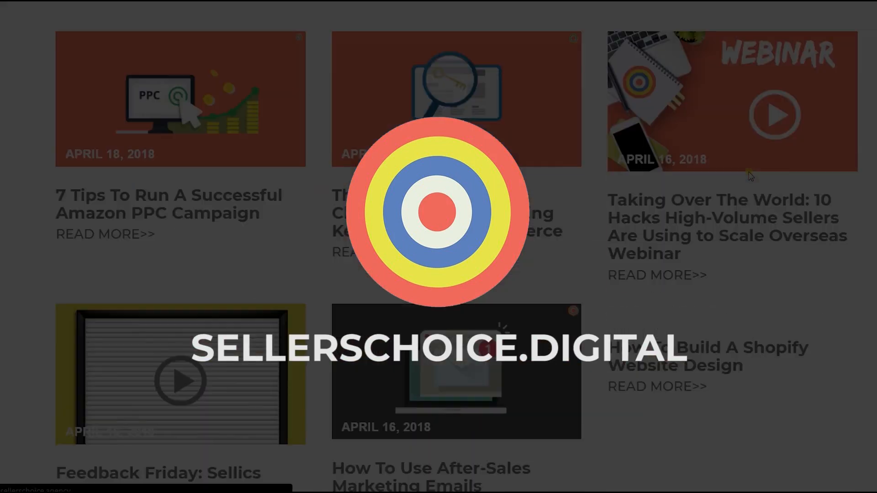